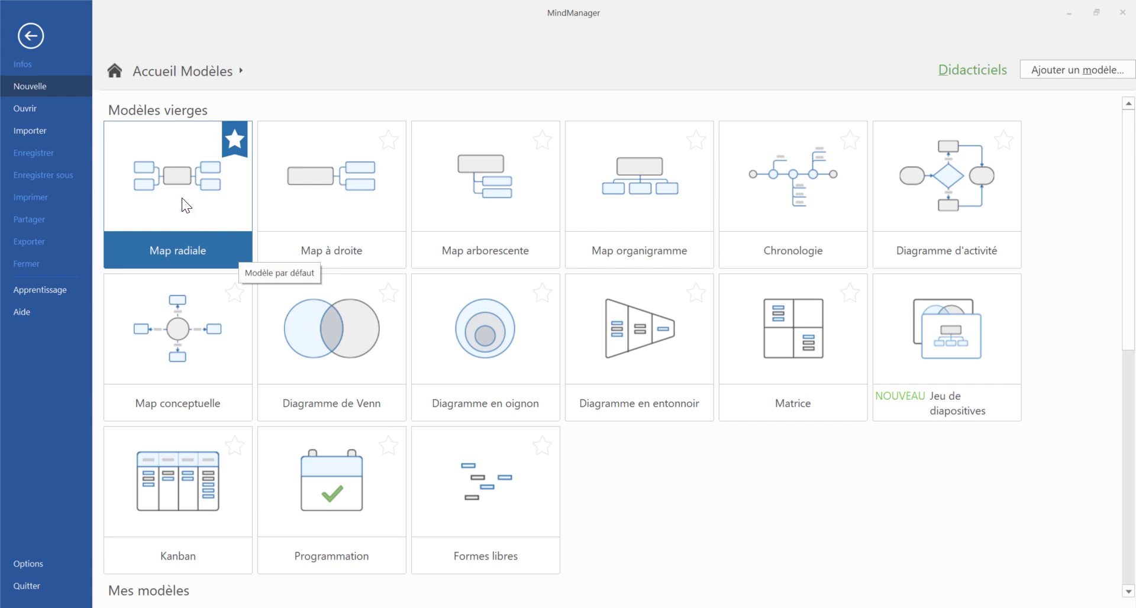
Create a new map from the blank Map radiale template
click(211, 181)
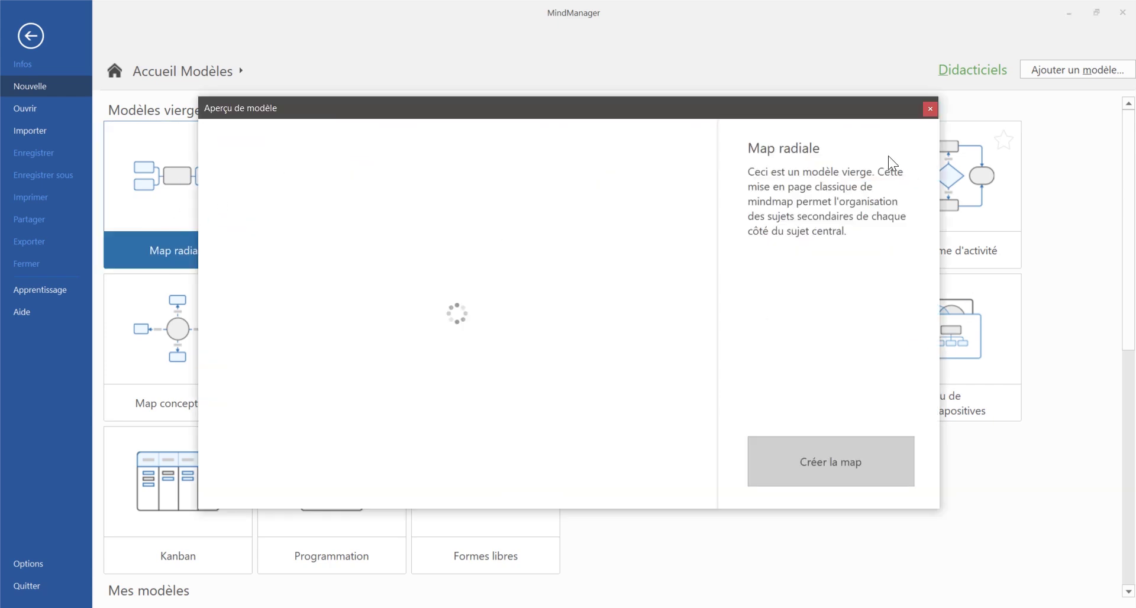
click(850, 456)
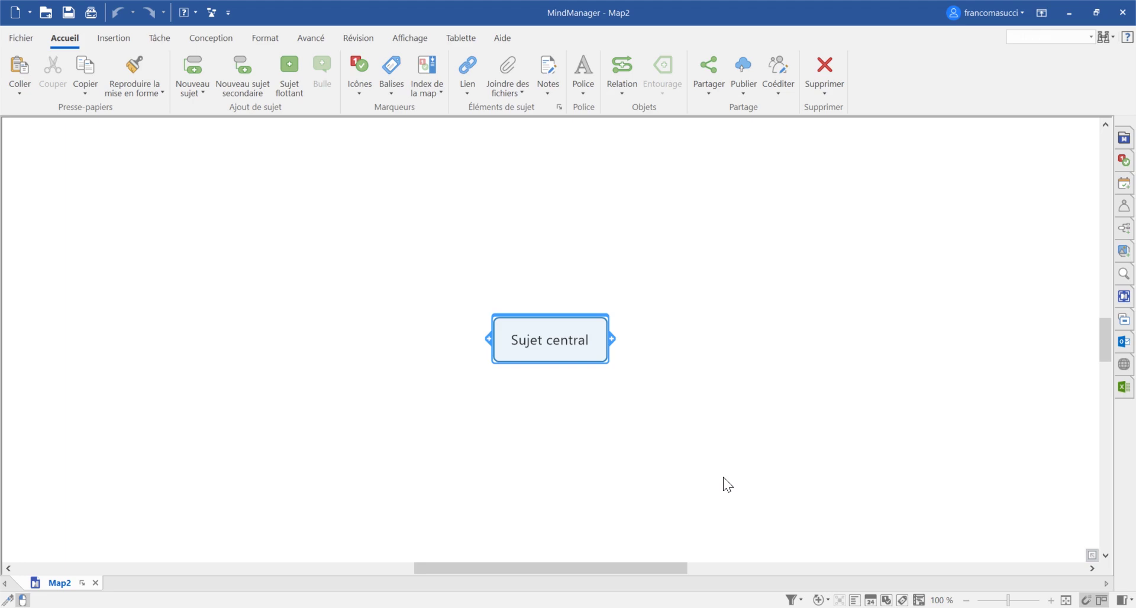
Add a main topic with three subtopics to the central topic, and delete that whole branch again
click(612, 338)
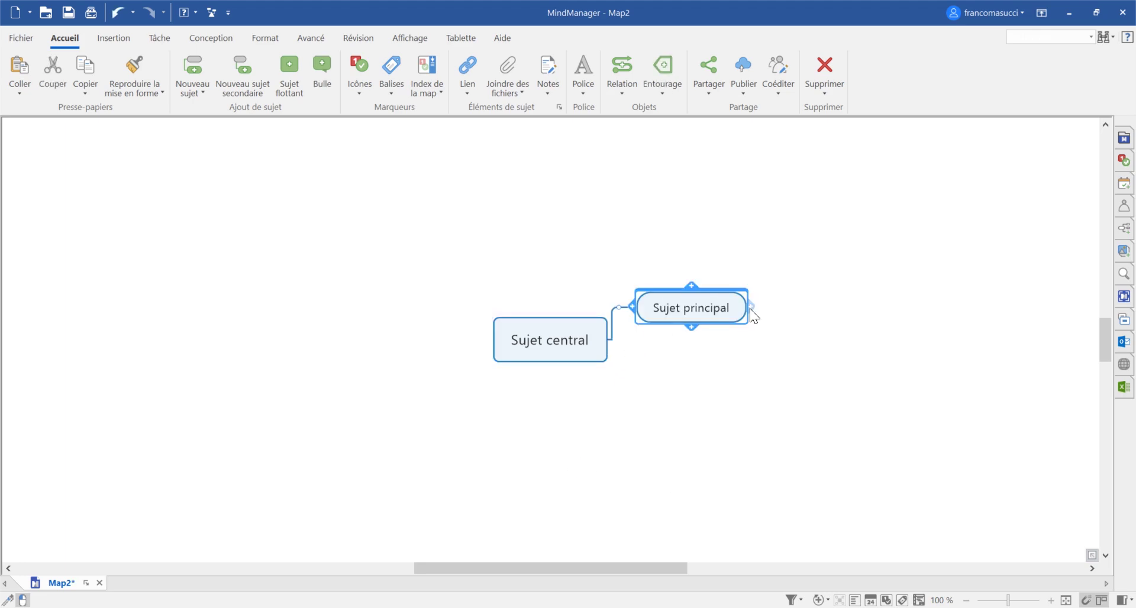
click(750, 306)
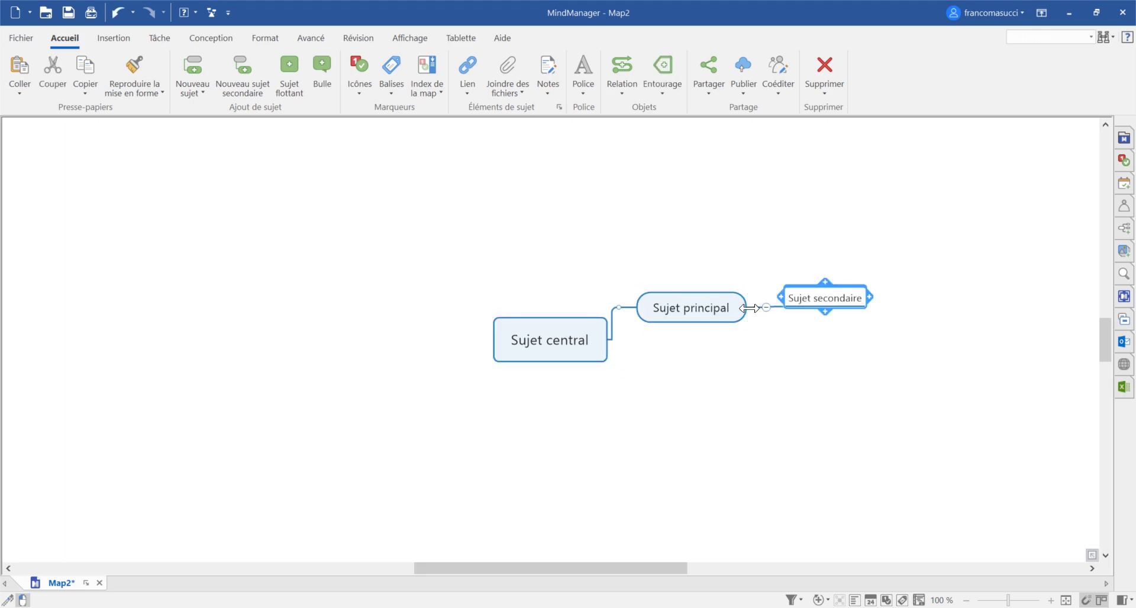
click(825, 312)
click(825, 323)
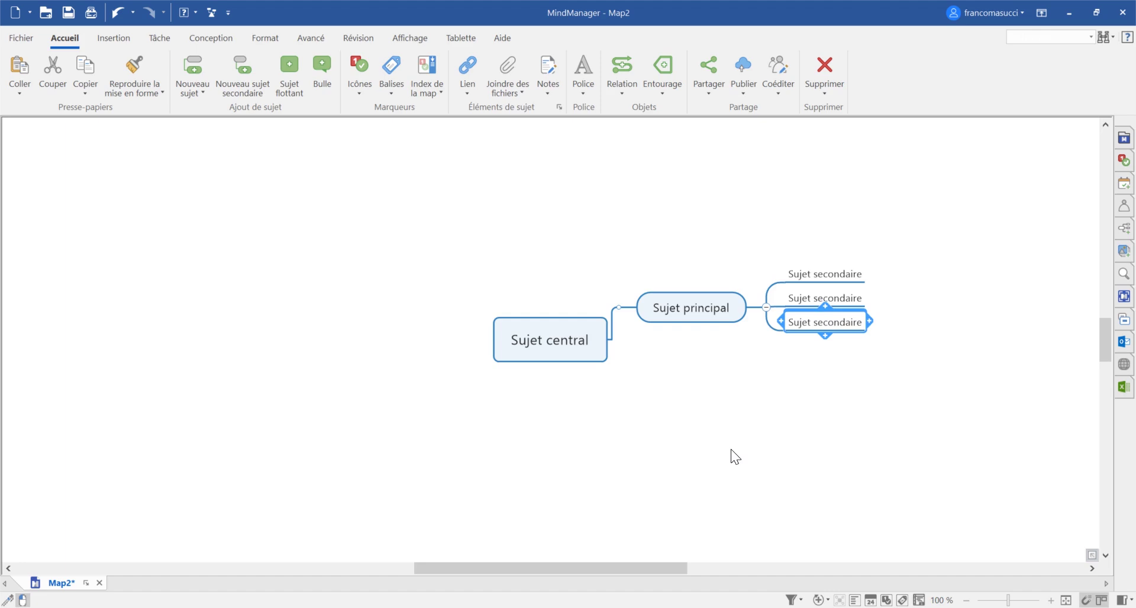
click(693, 323)
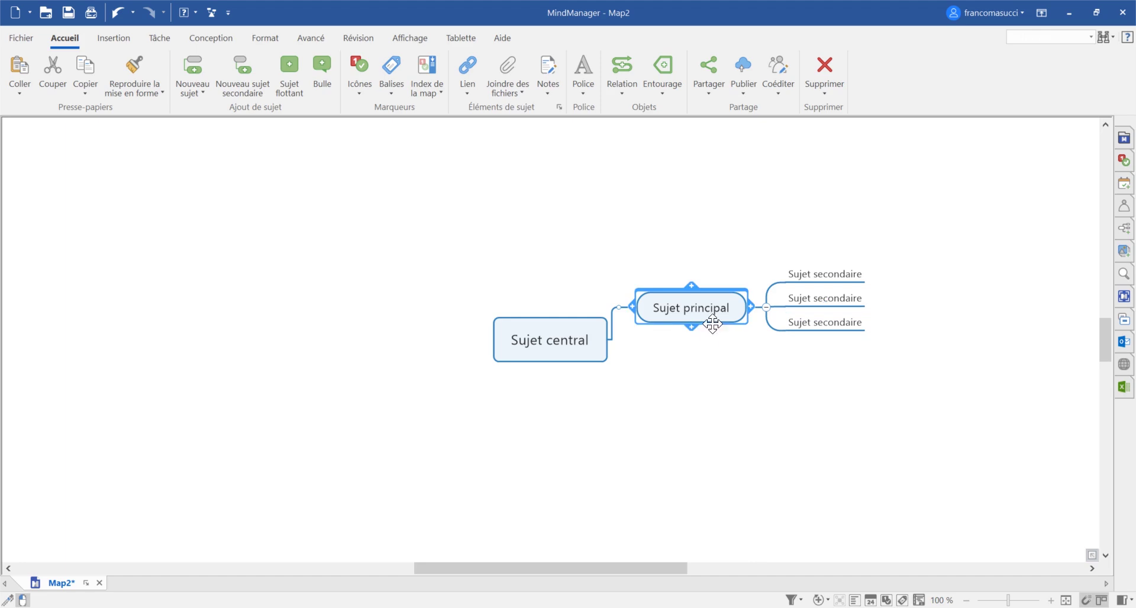
key(Delete)
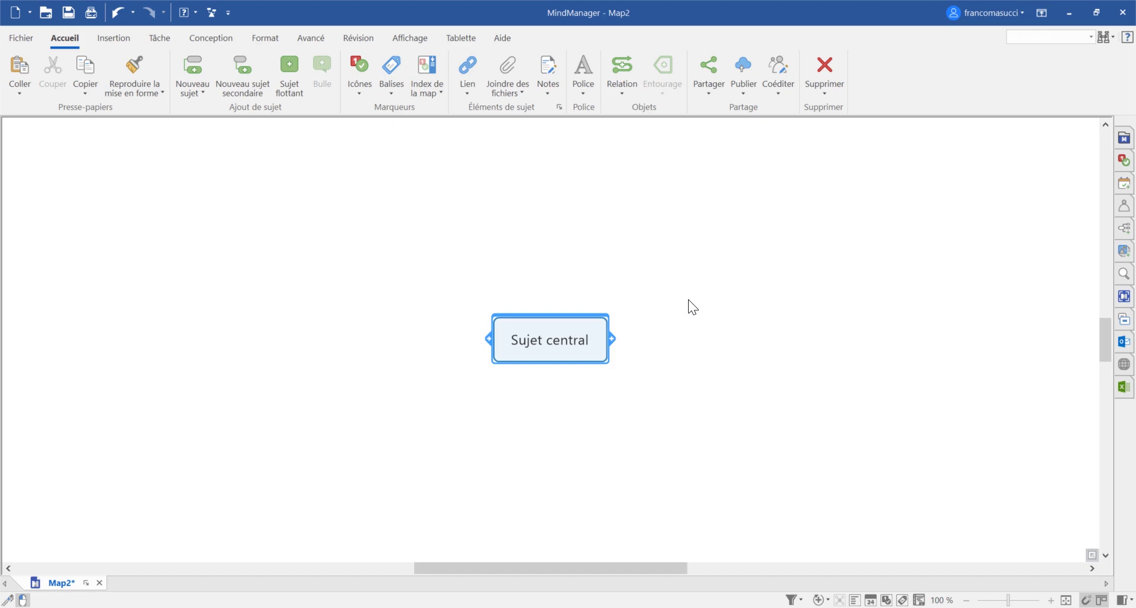
Add seven main topics around the central topic
key(Return)
key(Return)
key(Return)
key(Return)
key(Return)
key(Return)
key(Return)
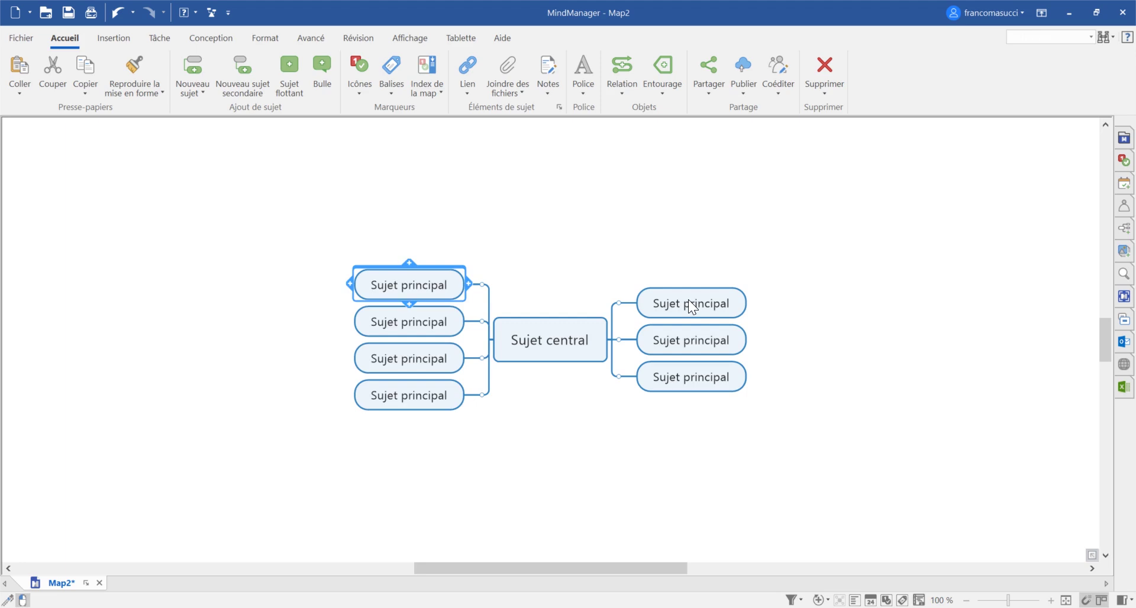
Add a chain of three nested subtopics to the upper-left main topic
key(Insert)
key(Insert)
key(Insert)
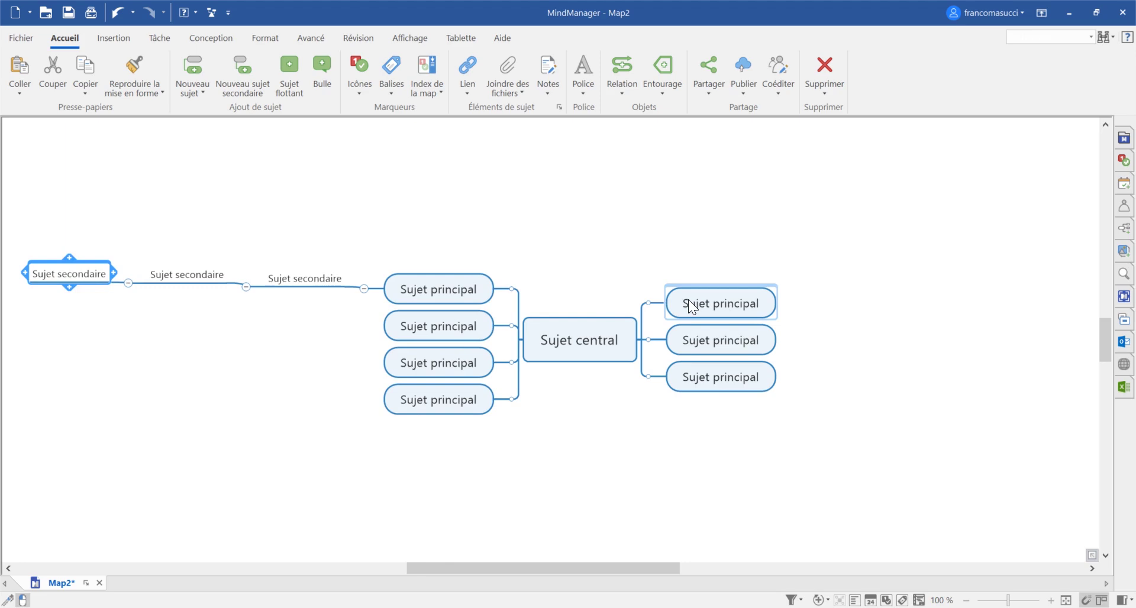
Add one sibling subtopic at each of the three levels of the upper-left branch
key(Return)
key(Right)
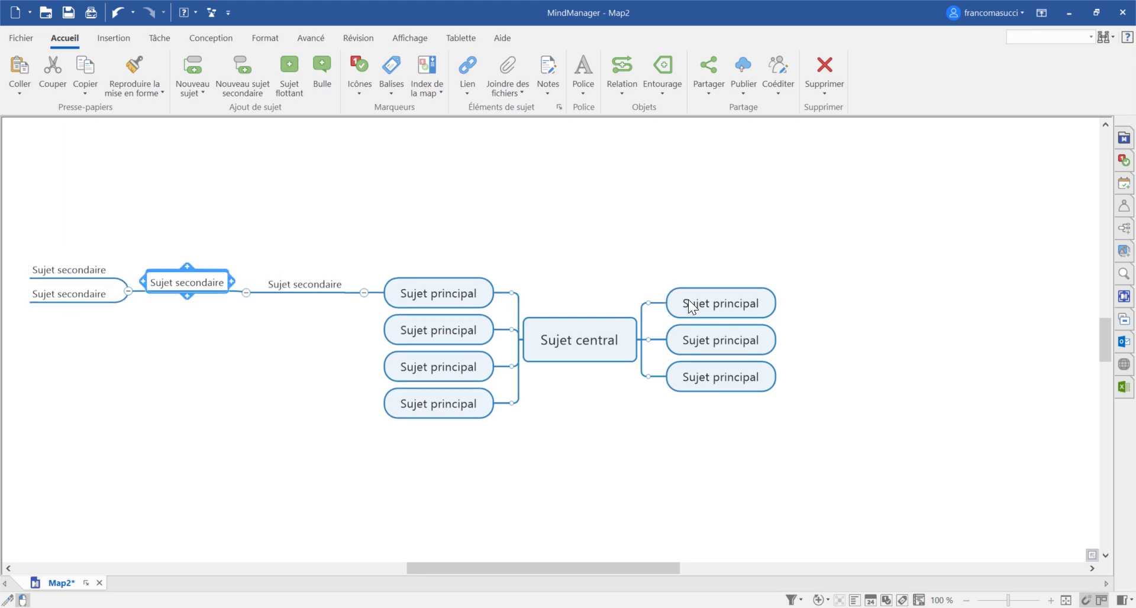
key(Return)
key(Right)
key(Return)
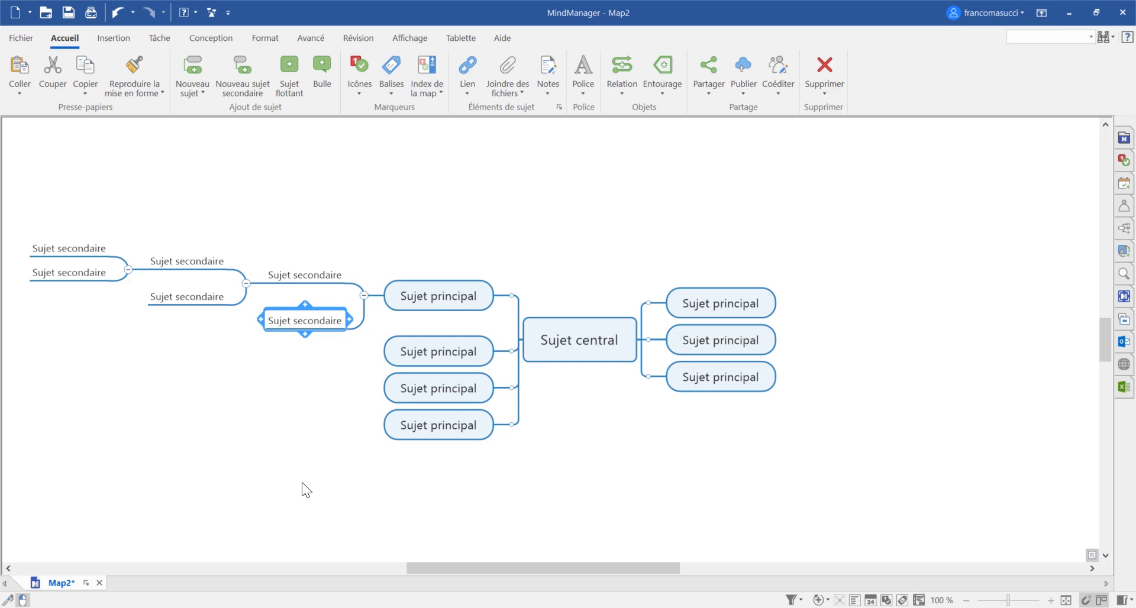
Delete both first-level subtopics of the upper-left main topic, including everything nested under them
click(309, 275)
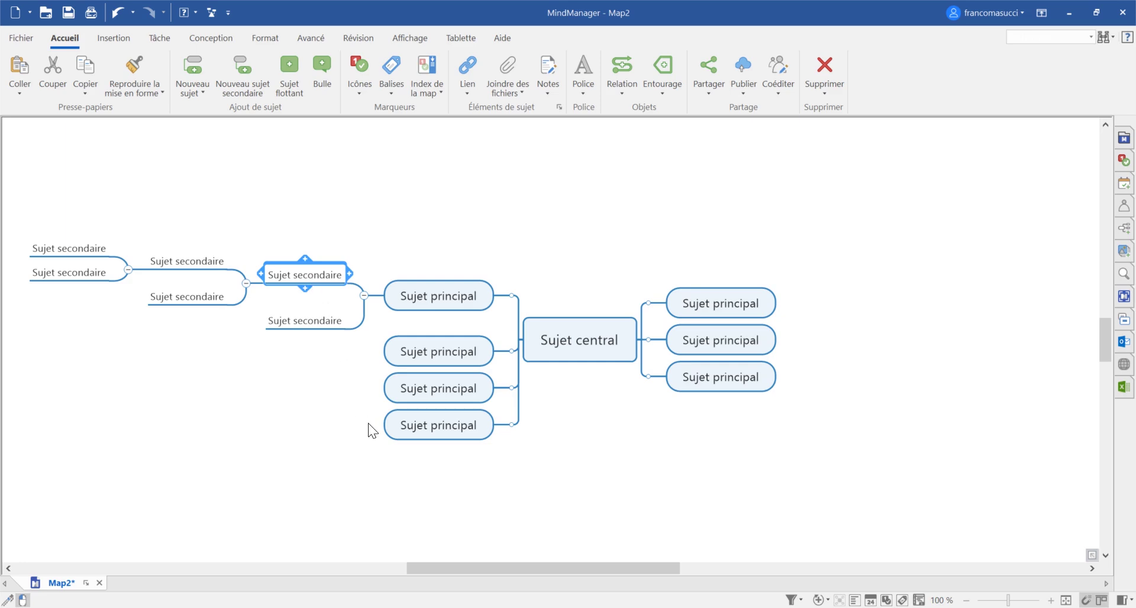
key(Delete)
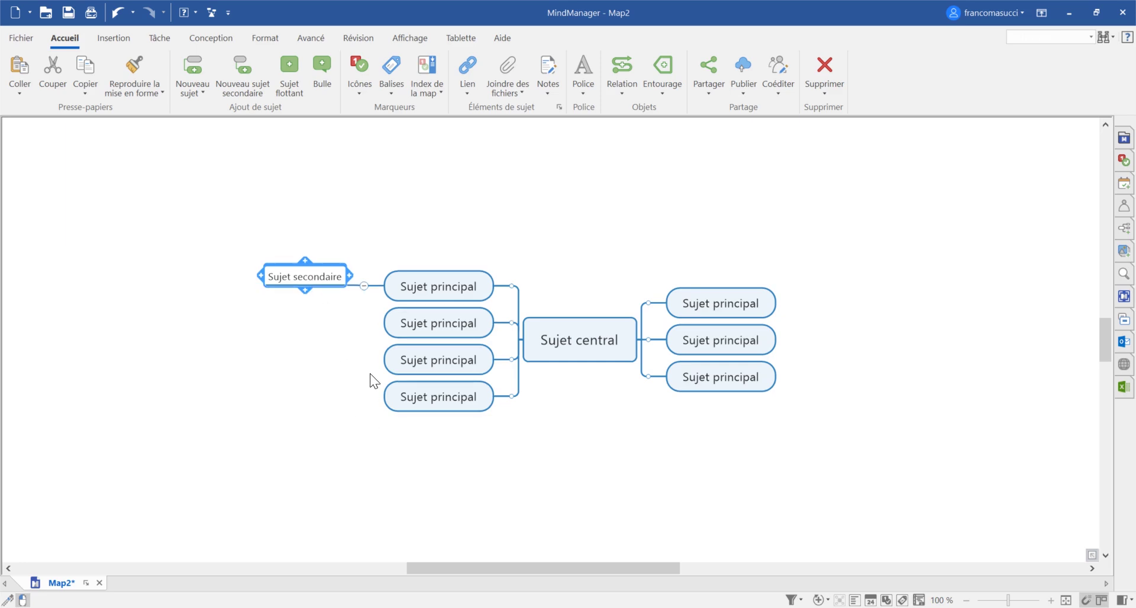
key(Delete)
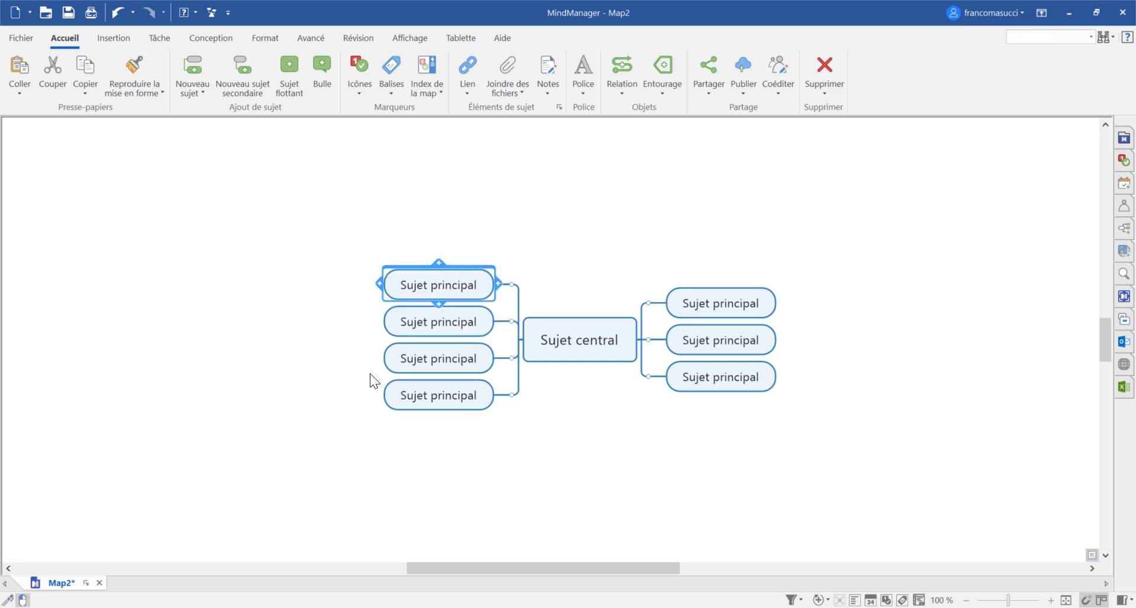
Add a subtopic to the upper-left main topic and nest three subtopics under it
click(377, 282)
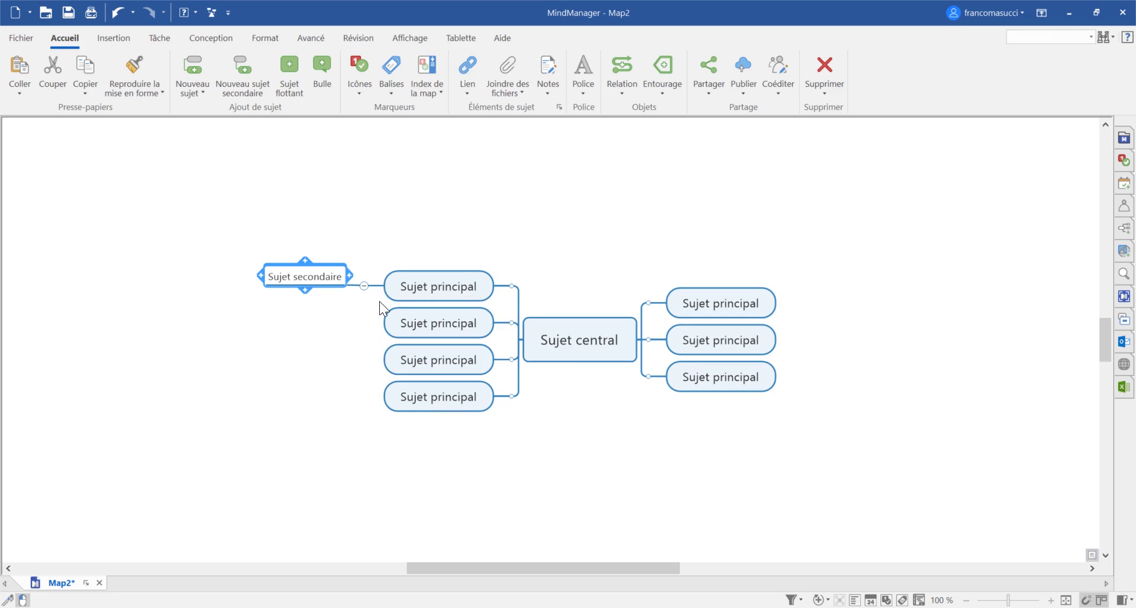
key(Insert)
key(Return)
key(Return)
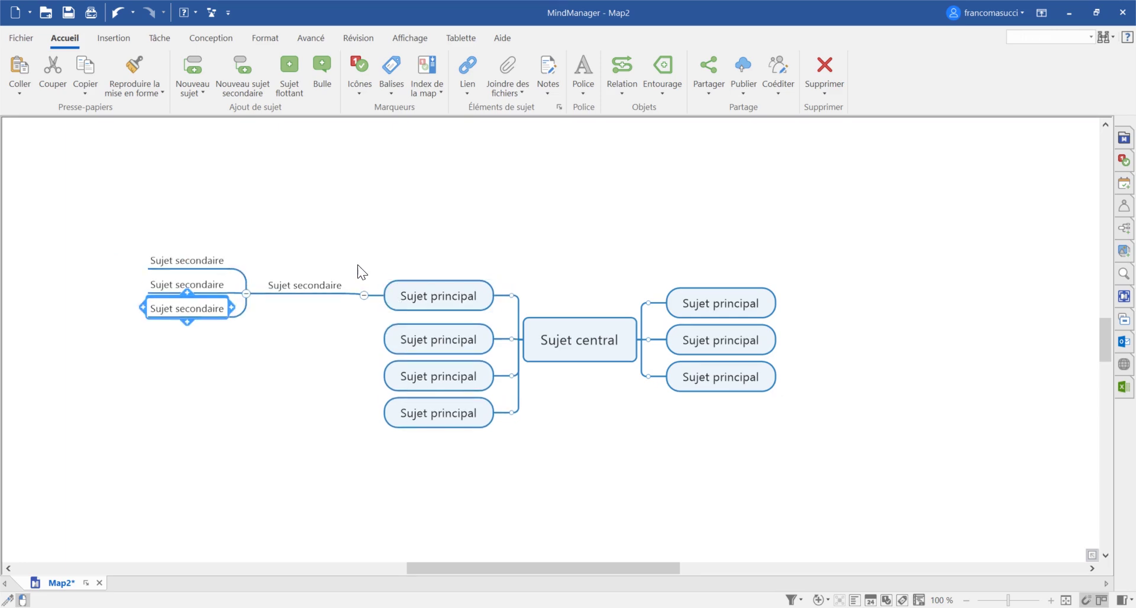
Delete the upper-left subtopic with its children, plus the two uppermost main topics on the map's left side
click(299, 287)
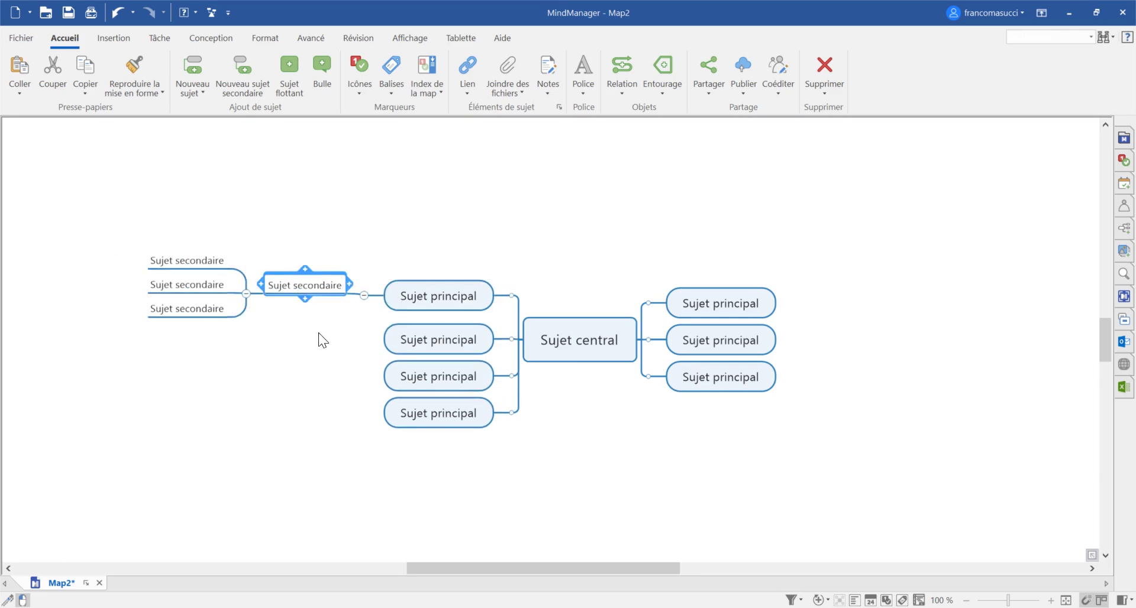
key(Delete)
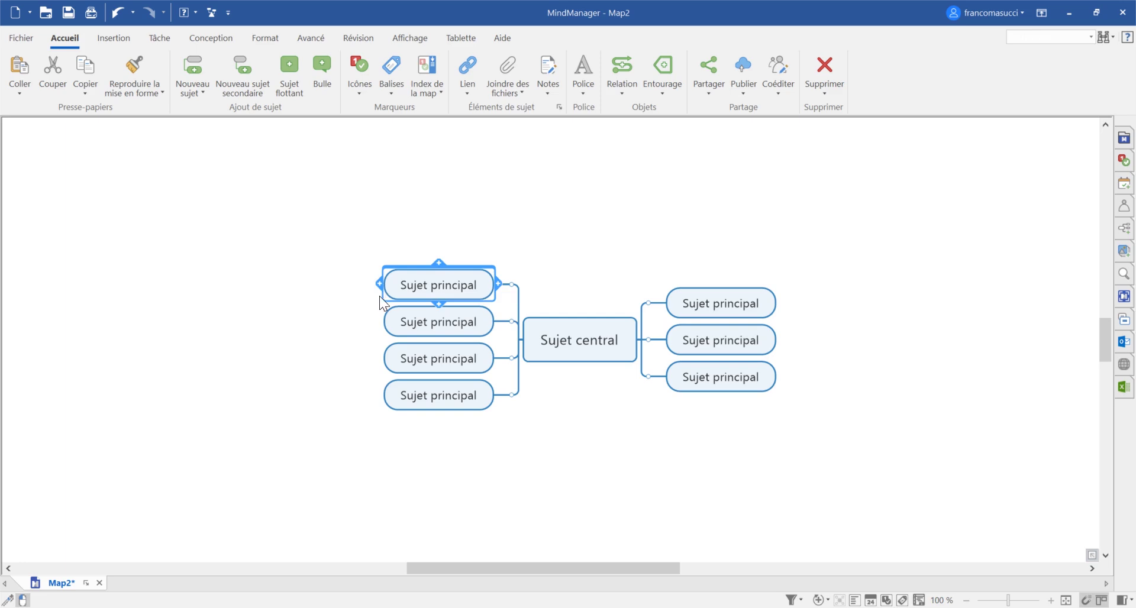
key(Delete)
key(Delete)
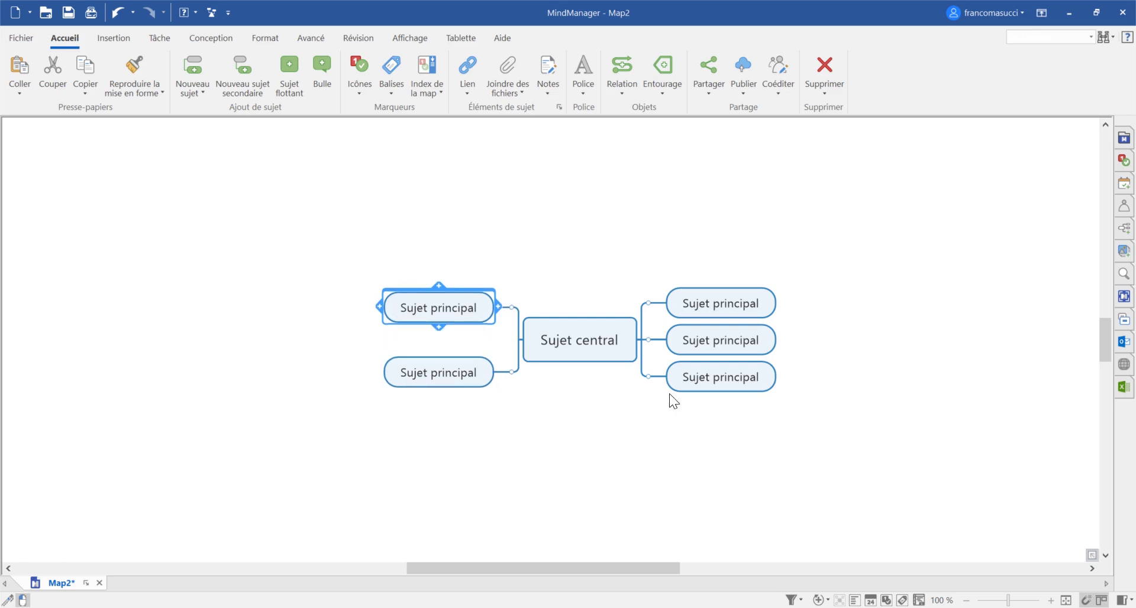
Add a main topic on the map's left side with two subtopics, nesting two further subtopics under the second one
key(Return)
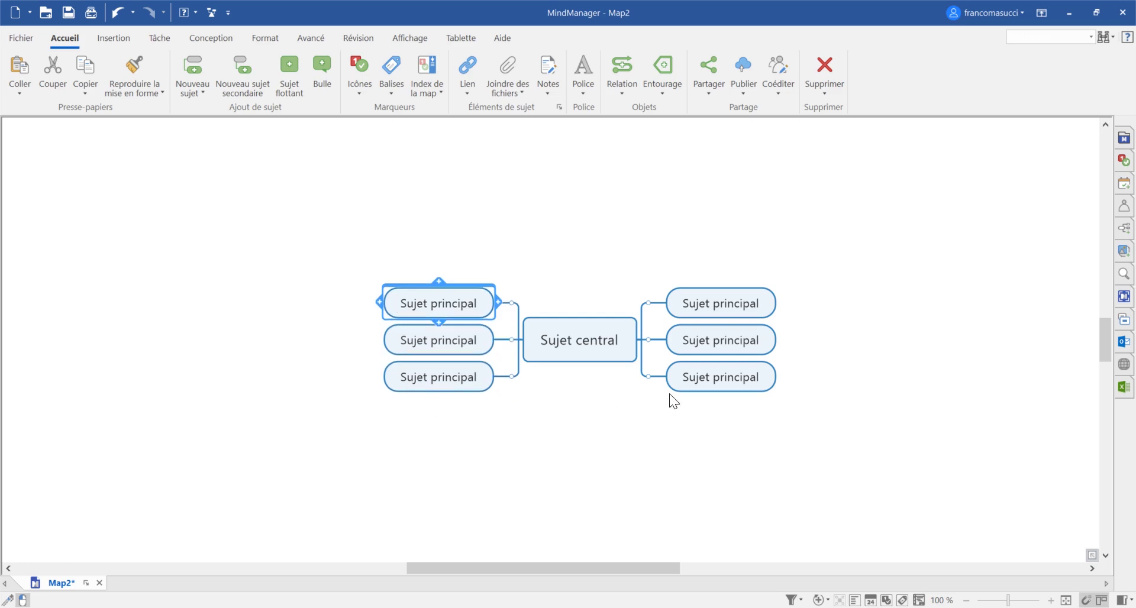
key(Insert)
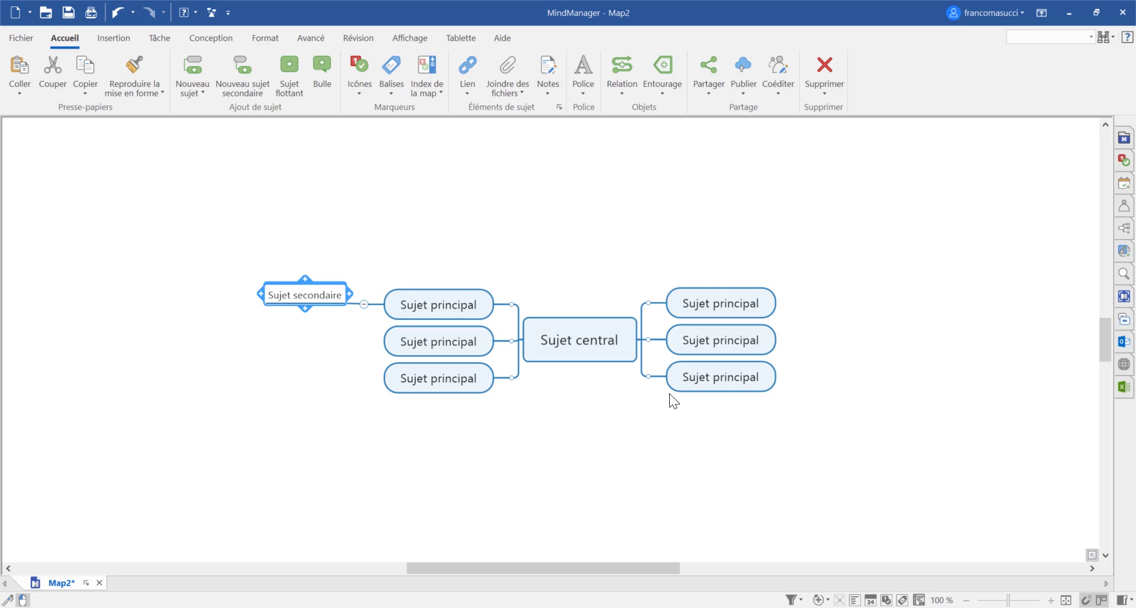
key(Return)
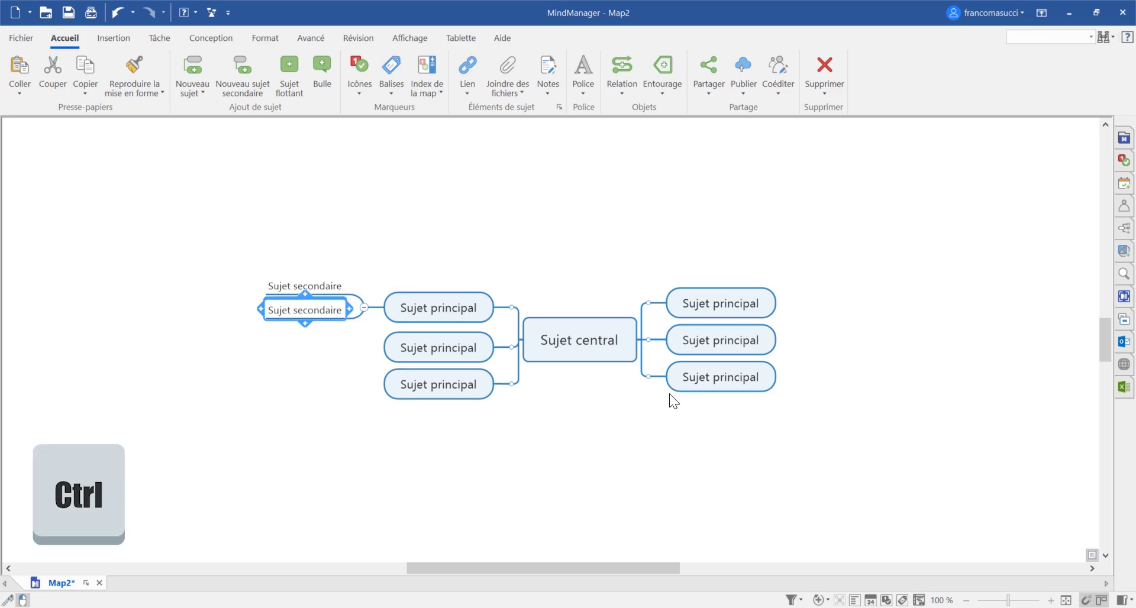
key(ctrl+Return)
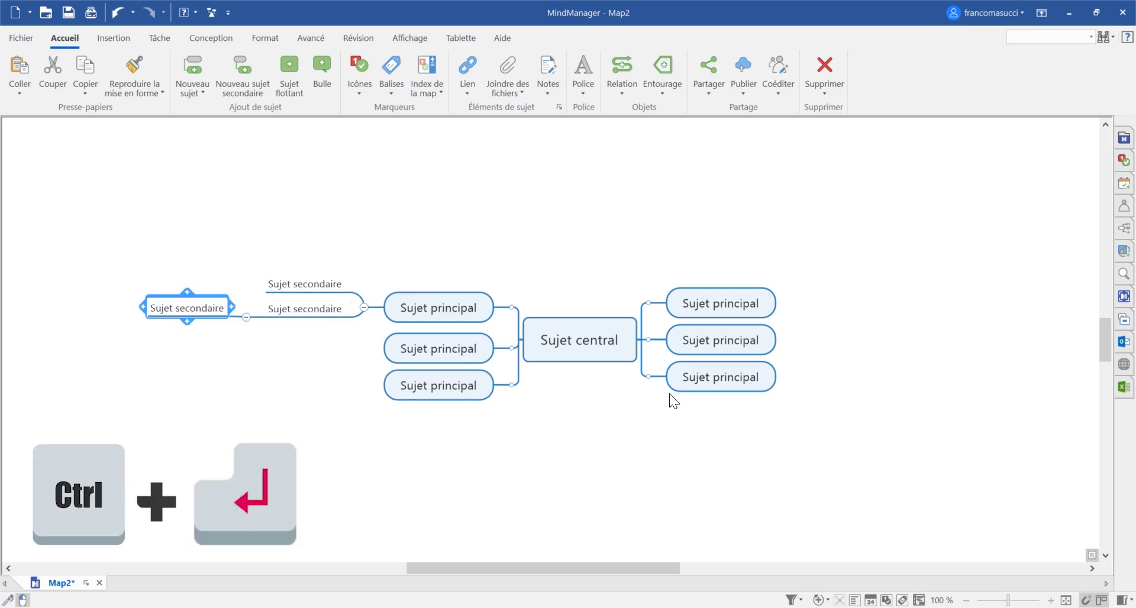
key(Return)
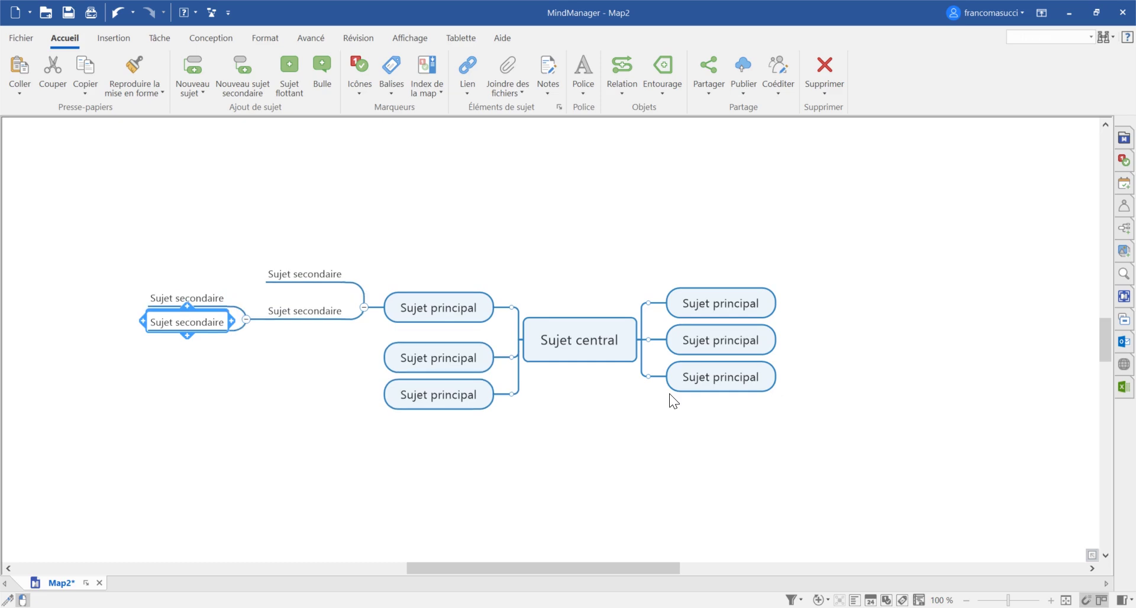
Delete all main topics left of the central topic and two of those on its right, keeping a single main topic
click(468, 317)
key(Delete)
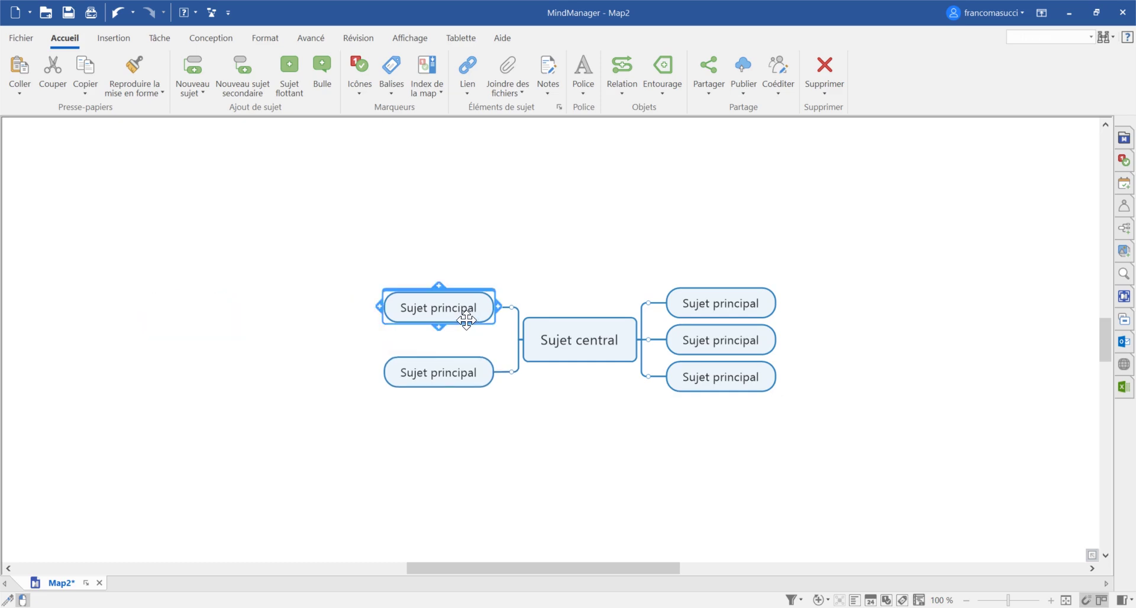
key(Delete)
key(Delete)
click(747, 310)
key(Delete)
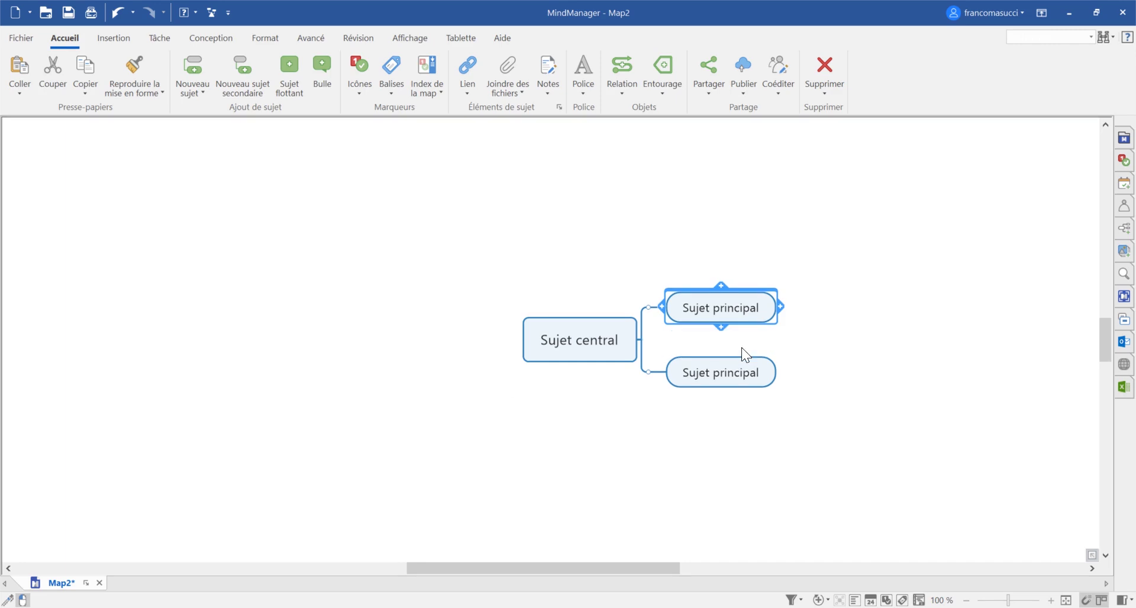
key(Delete)
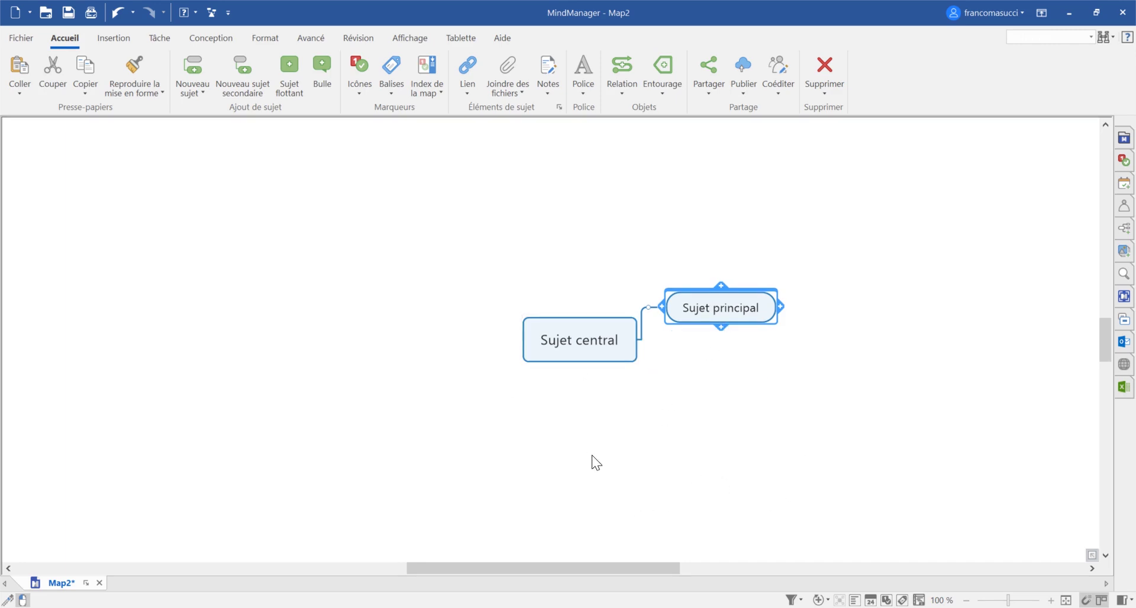
Rename the remaining main topic as "Idée 1"
click(591, 459)
click(738, 299)
text(Idée 1)
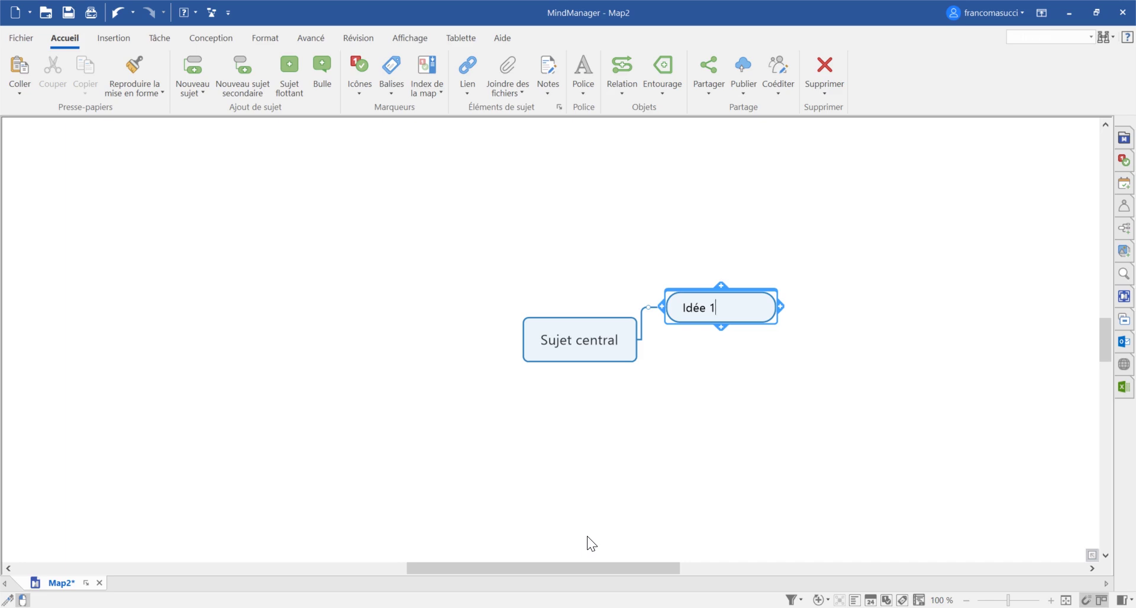
key(Return)
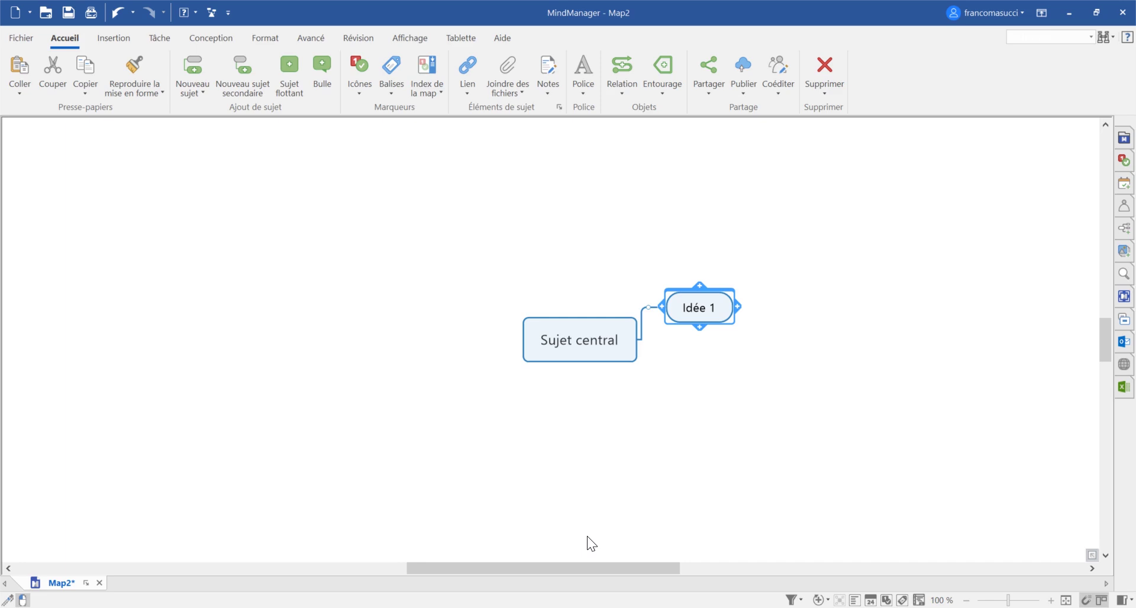
Add two subtopics under "Idée 1", both named "Sous-idée"
key(Insert)
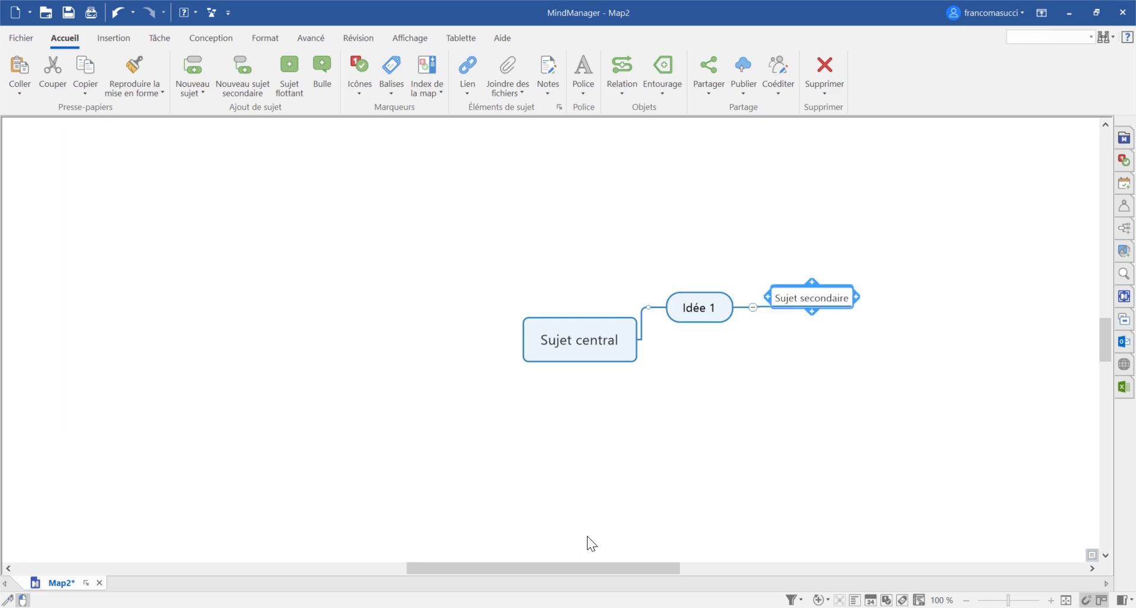
text(Sous-)
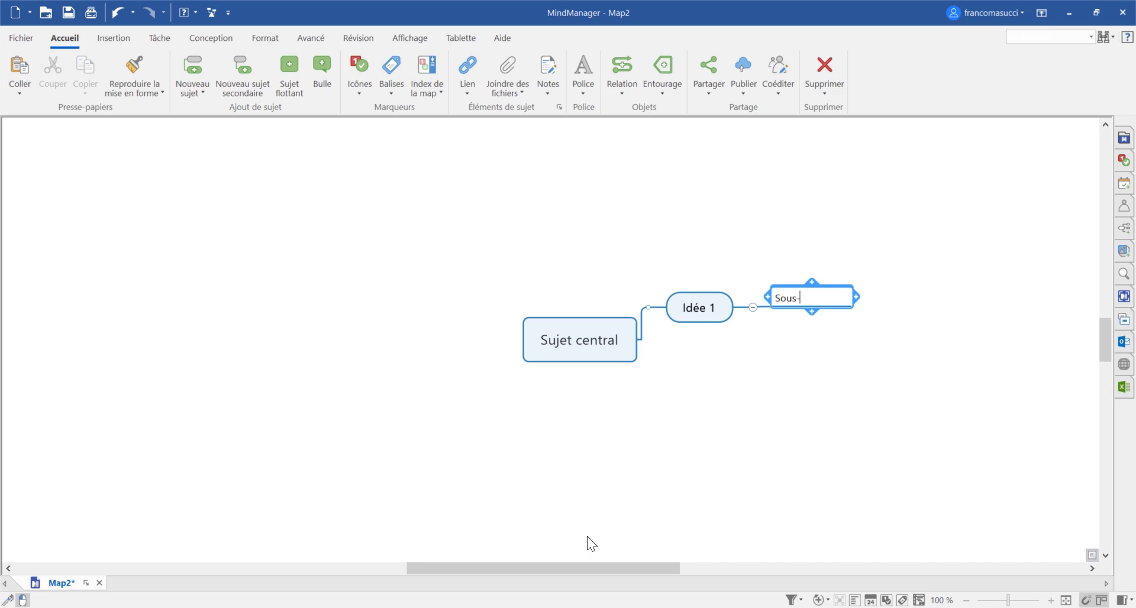
text(idée)
key(Return)
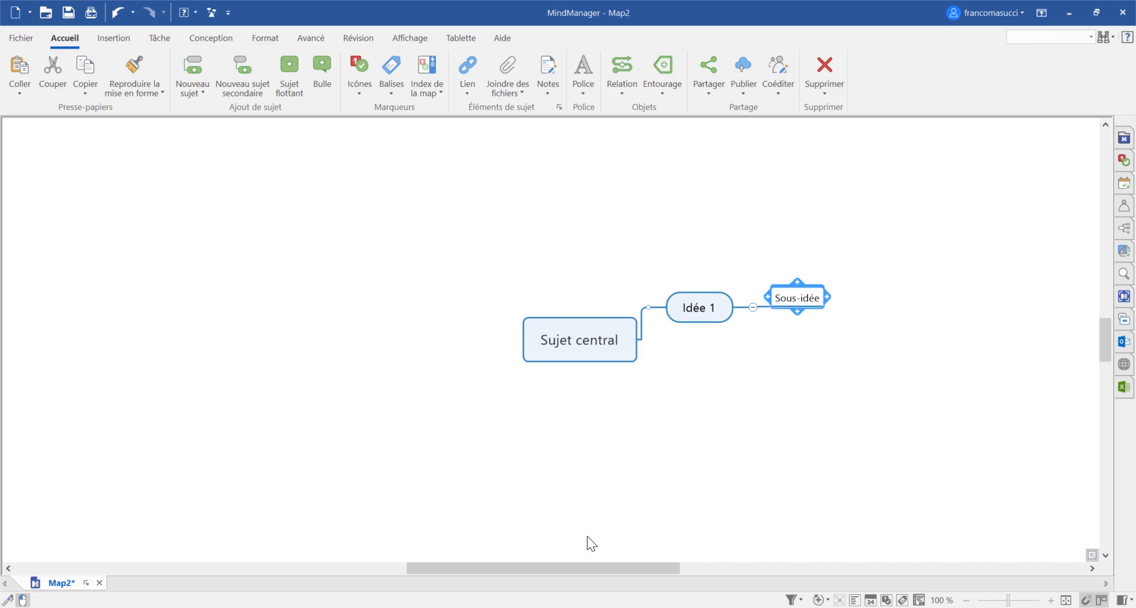
key(Insert)
text(So)
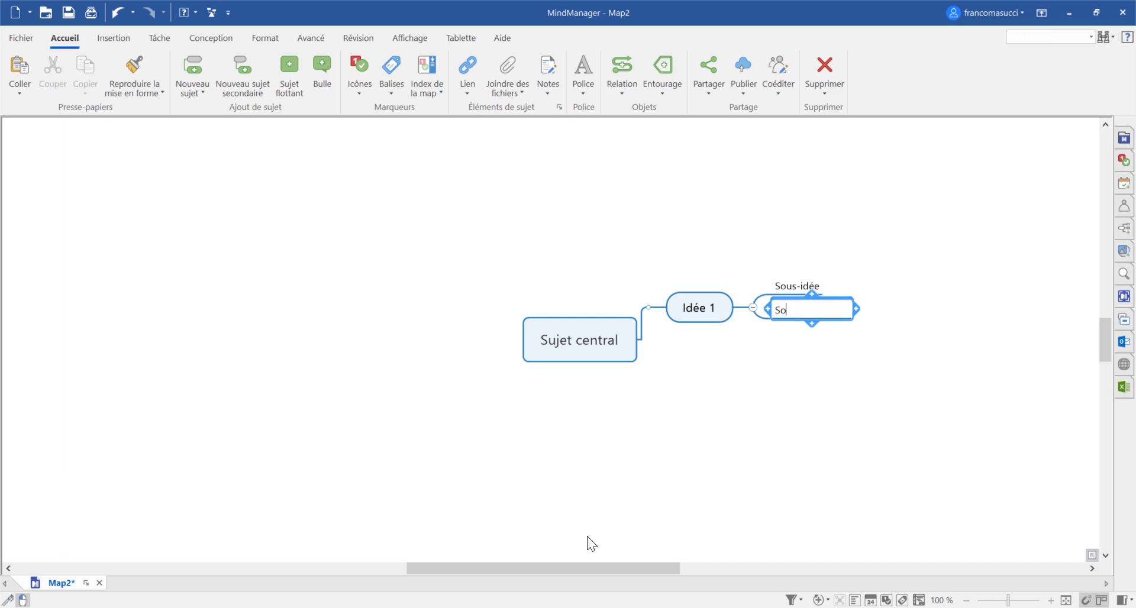
text(us-idée)
key(Return)
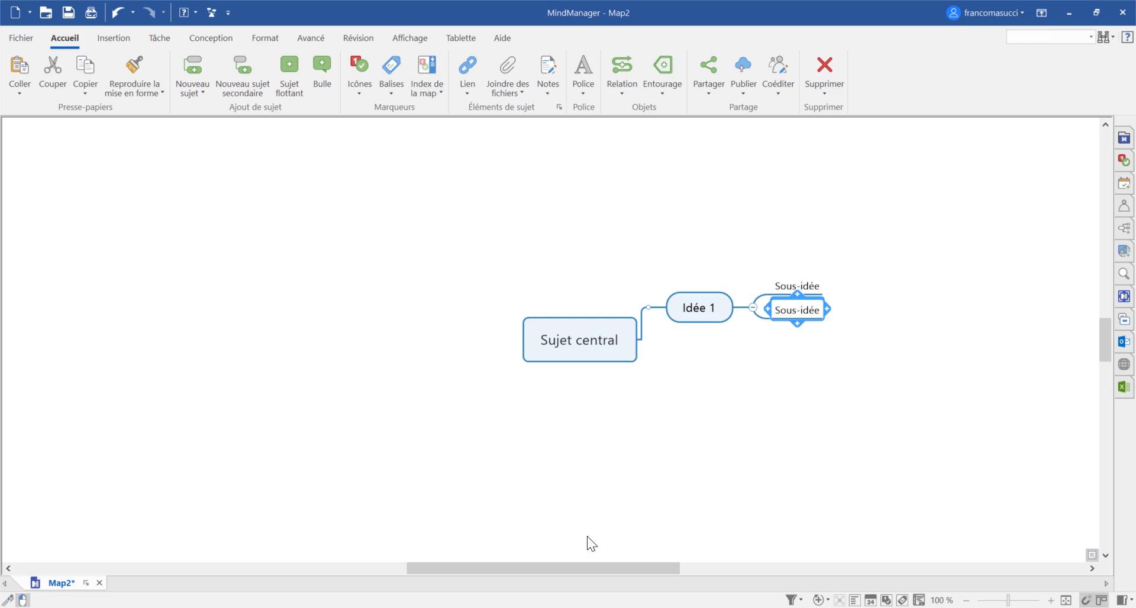
Add a third subtopic named "Sous-idée" under "Idée 1" and nest another "Sous-idée" subtopic beneath it
key(Return)
text(Sous)
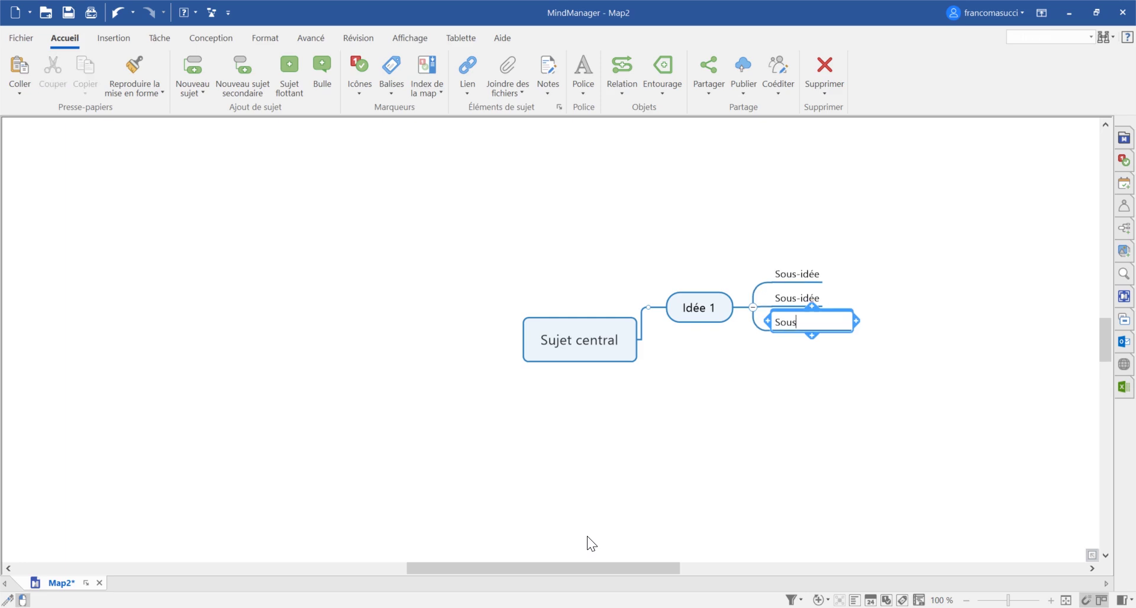
text(-idée)
key(Return)
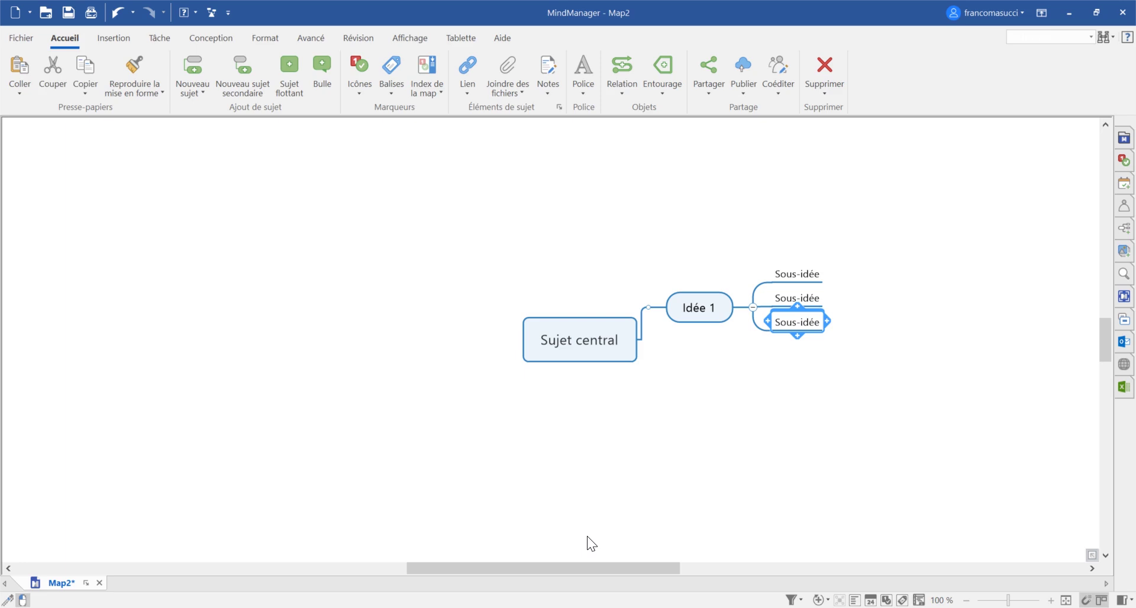
key(Insert)
text(Sous-idée)
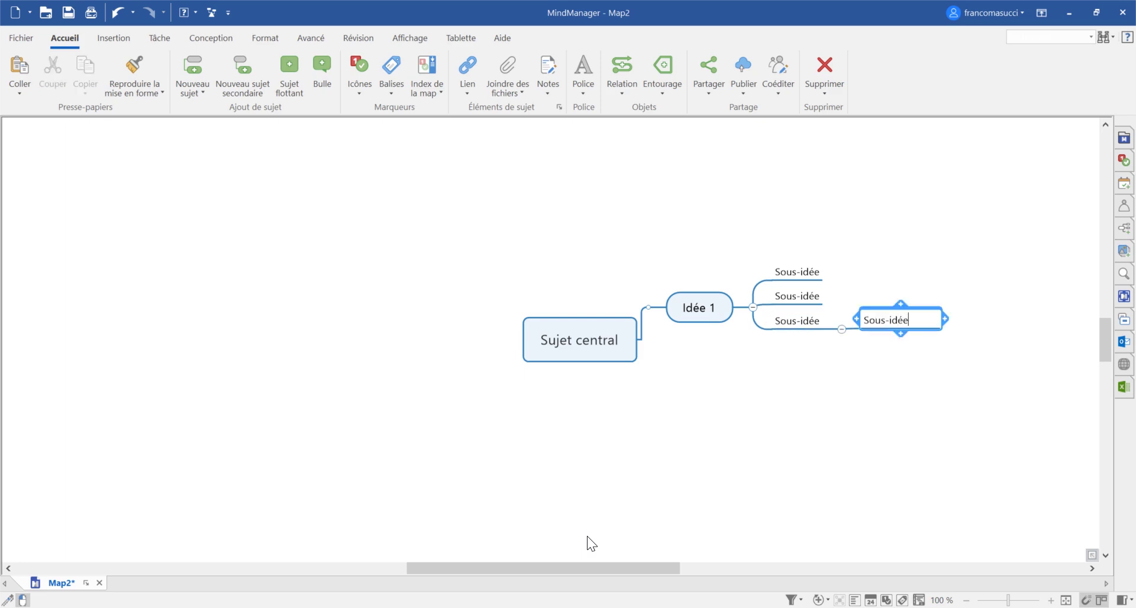
key(Return)
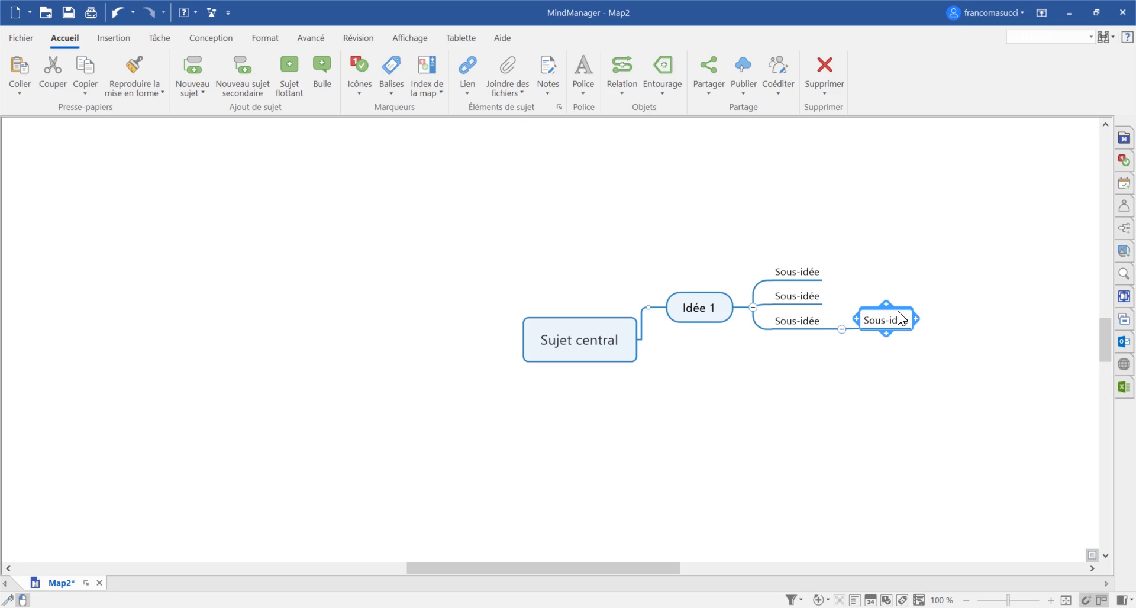
Reattach one "Sous-idée" to the central topic as a second main topic below "Idée 1", and move two other subtopics directly under it
drag(898, 308, 722, 401)
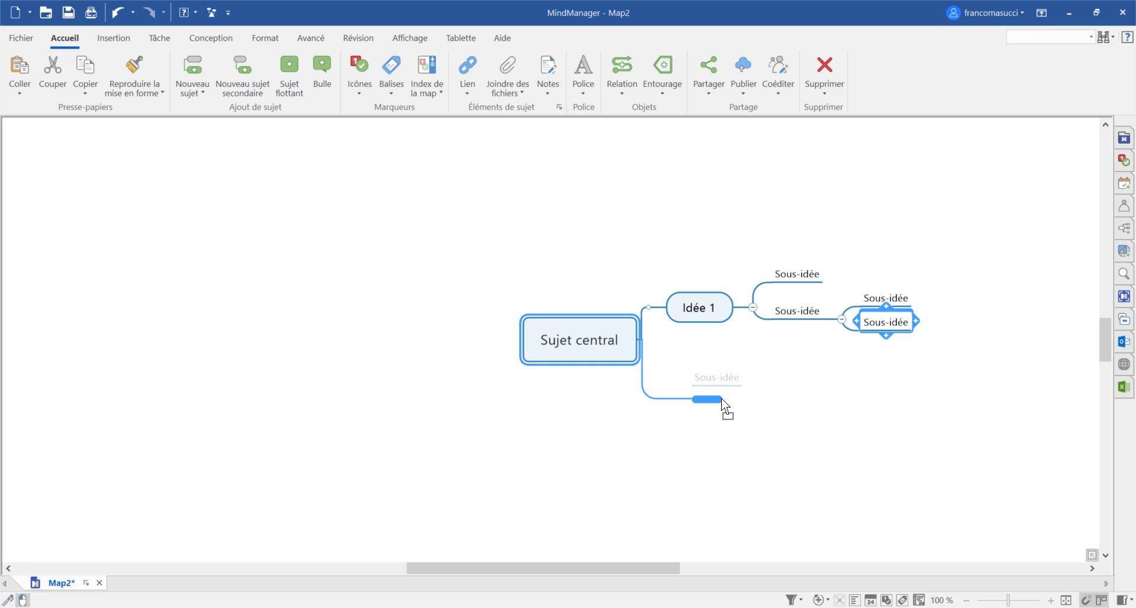
drag(722, 401, 724, 400)
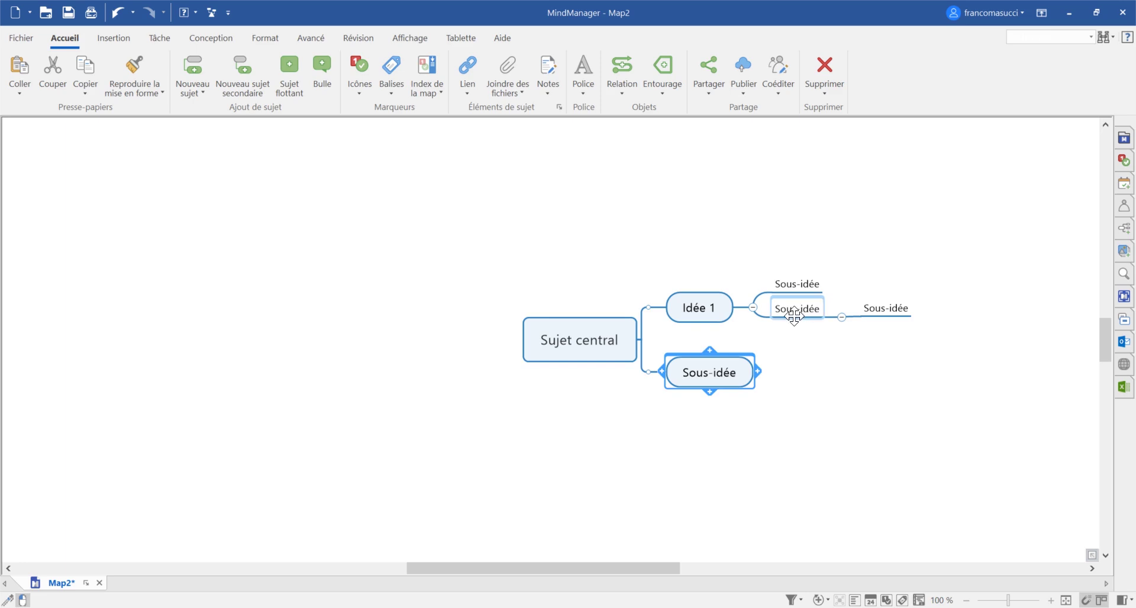
drag(794, 316, 763, 391)
drag(902, 354, 794, 397)
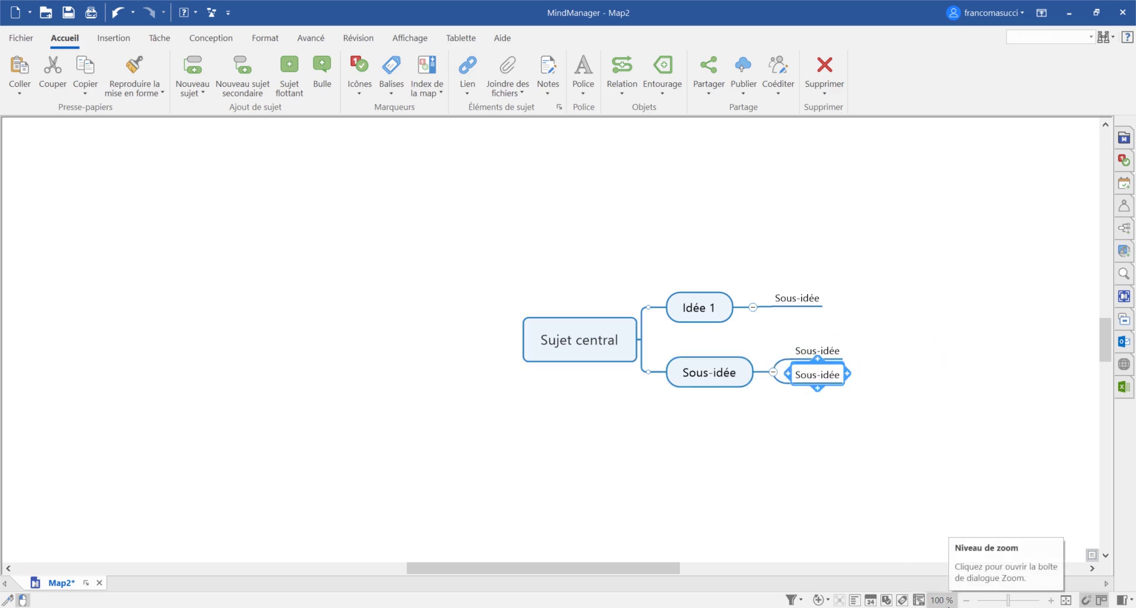